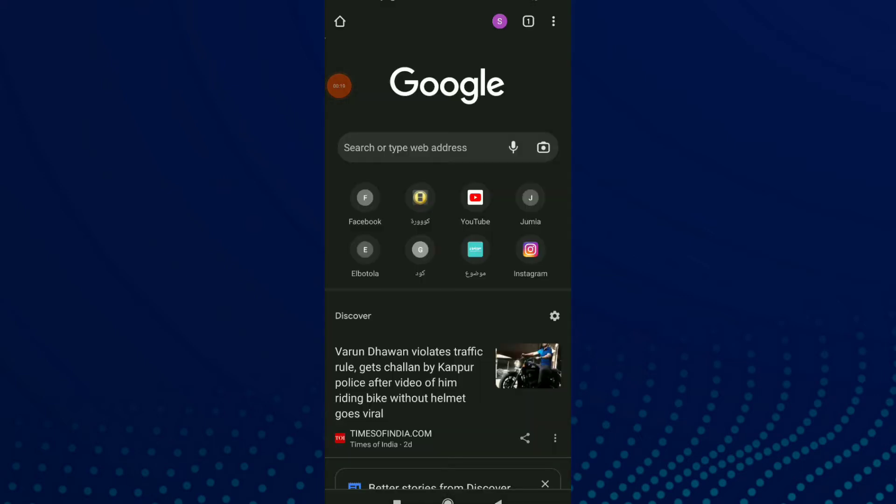
Open Chrome's Settings page from the three-dot browser menu
{"action": "left_click", "coordinate": [553, 22]}
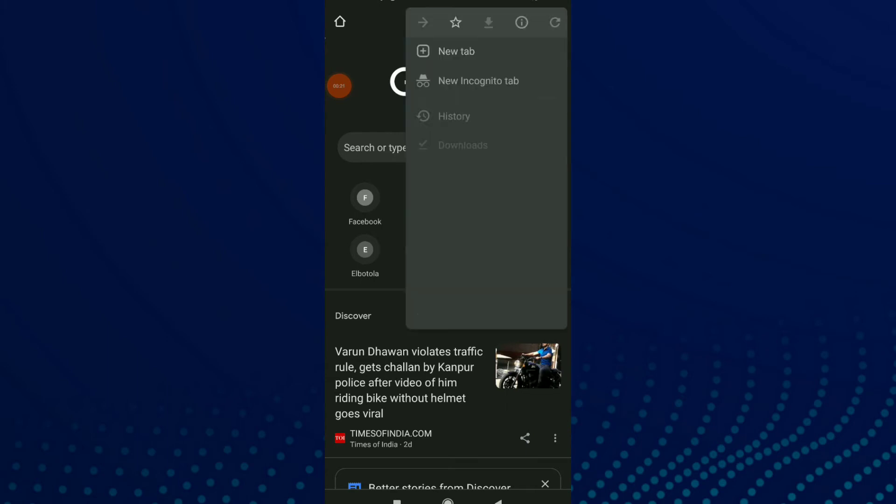
{"action": "left_click", "coordinate": [457, 285]}
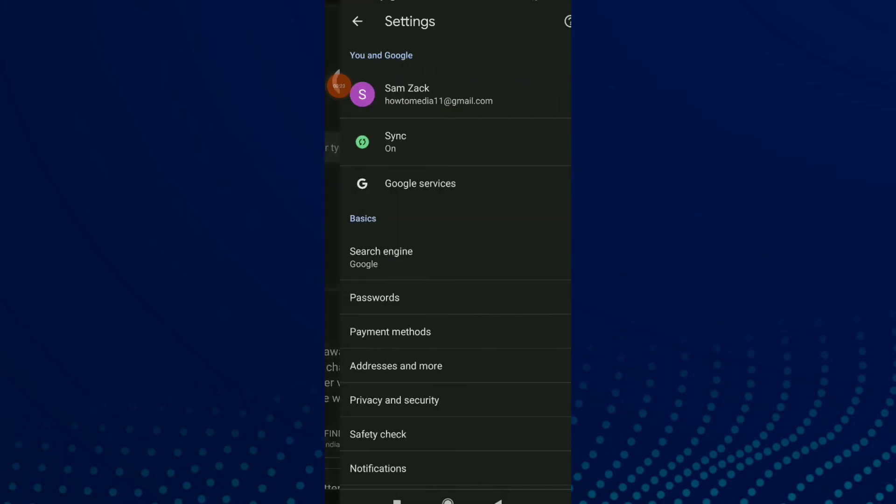
{"action": "scroll", "coordinate": [342, 87], "scroll_direction": "down", "scroll_amount": 5}
{"action": "scroll", "coordinate": [342, 87], "scroll_direction": "down", "scroll_amount": 5}
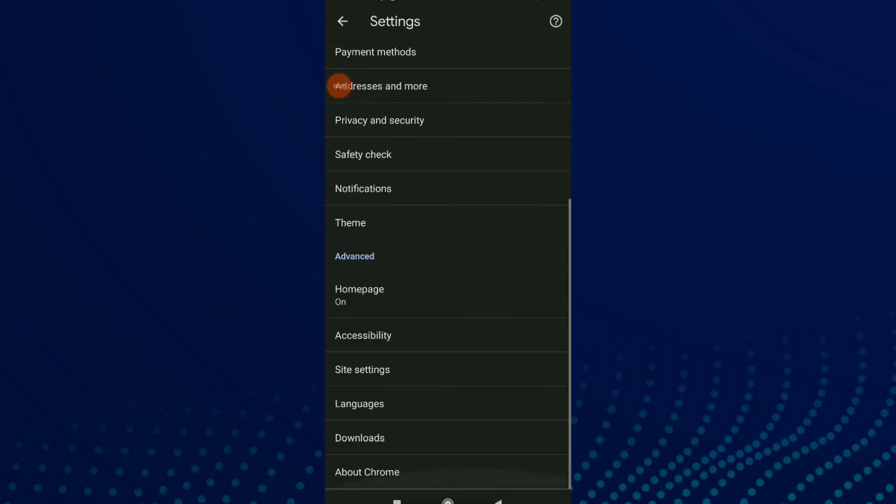
In Chrome's Notifications settings, turn Allow sound on, then off, and go to the home screen
{"action": "left_click", "coordinate": [392, 189]}
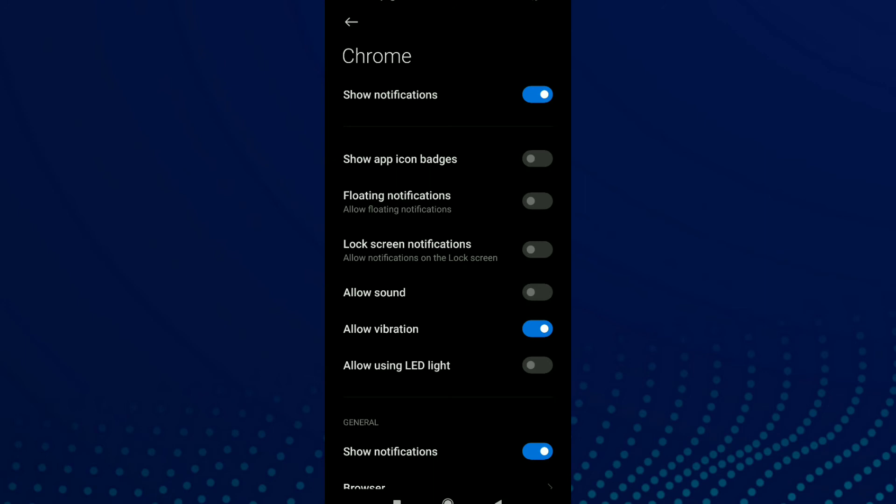
{"action": "left_click", "coordinate": [538, 293]}
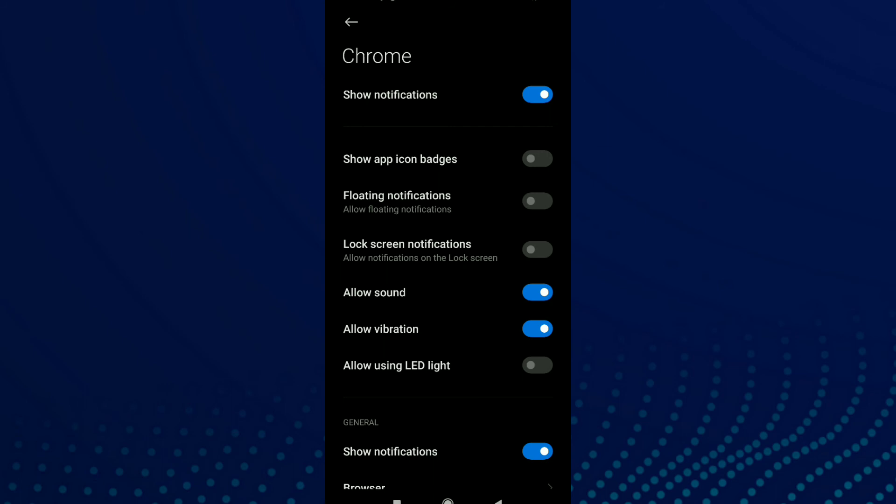
{"action": "left_click", "coordinate": [539, 292]}
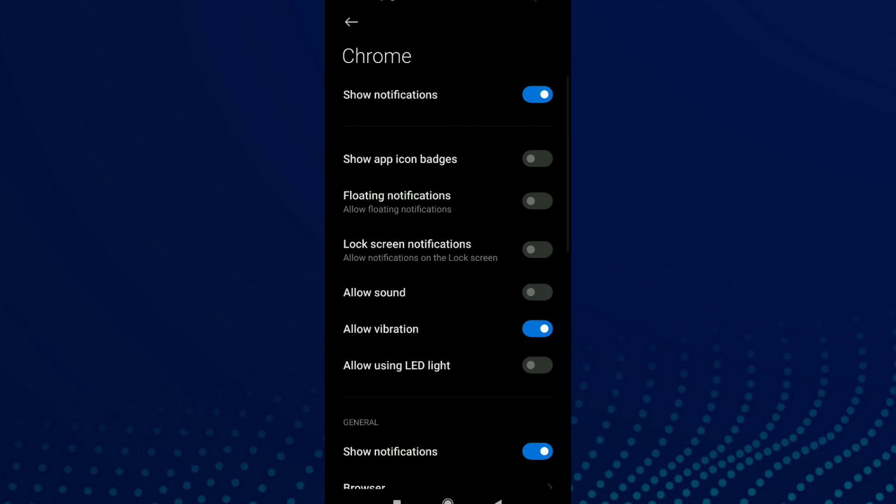
{"action": "key", "text": "Home"}
Reveal the app vault panel, then return to the main home page
{"action": "mouse_move", "coordinate": [351, 252]}
{"action": "left_mouse_down"}
{"action": "mouse_move", "coordinate": [547, 253]}
{"action": "mouse_move", "coordinate": [351, 253]}
{"action": "left_mouse_up"}
{"action": "mouse_move", "coordinate": [546, 252]}
{"action": "left_mouse_down"}
{"action": "mouse_move", "coordinate": [350, 252]}
{"action": "mouse_move", "coordinate": [547, 252]}
{"action": "left_mouse_up"}
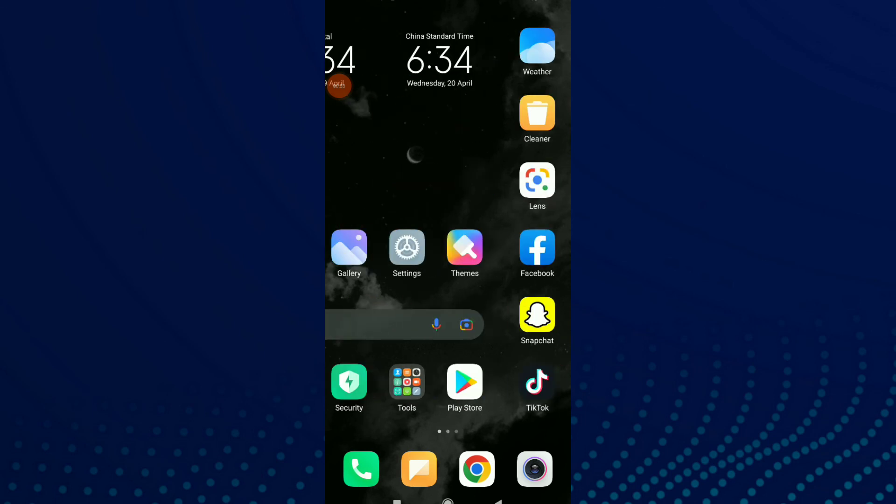